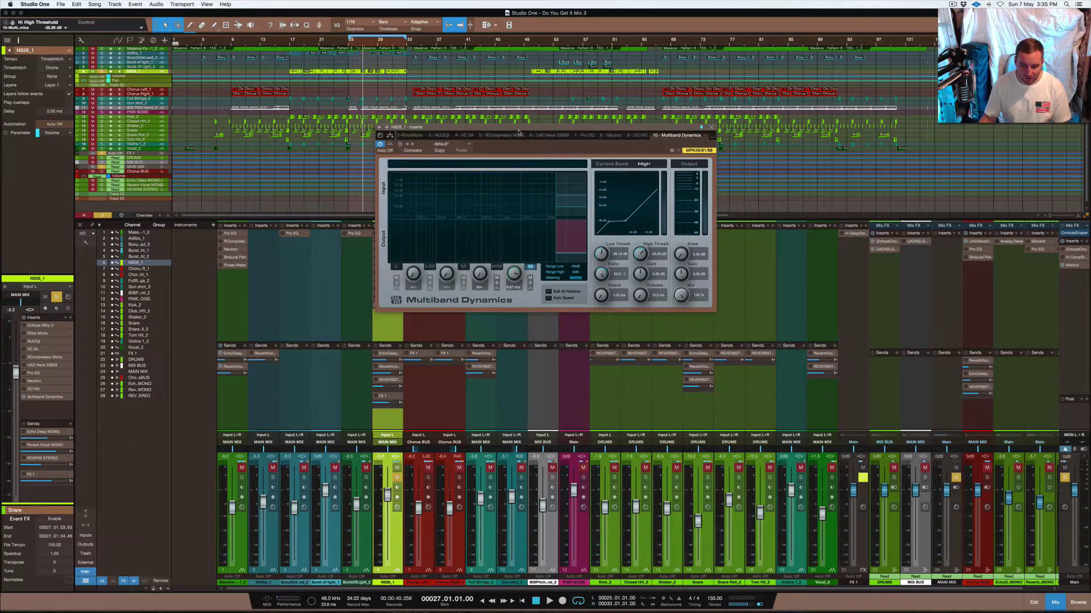
Step: Raise the lower crossovers in Multiband Dynamics and switch between its Low Mid and Mid bands
mouse_move(528, 130)
mouse_down()
mouse_move(518, 137)
mouse_move(528, 136)
mouse_up()
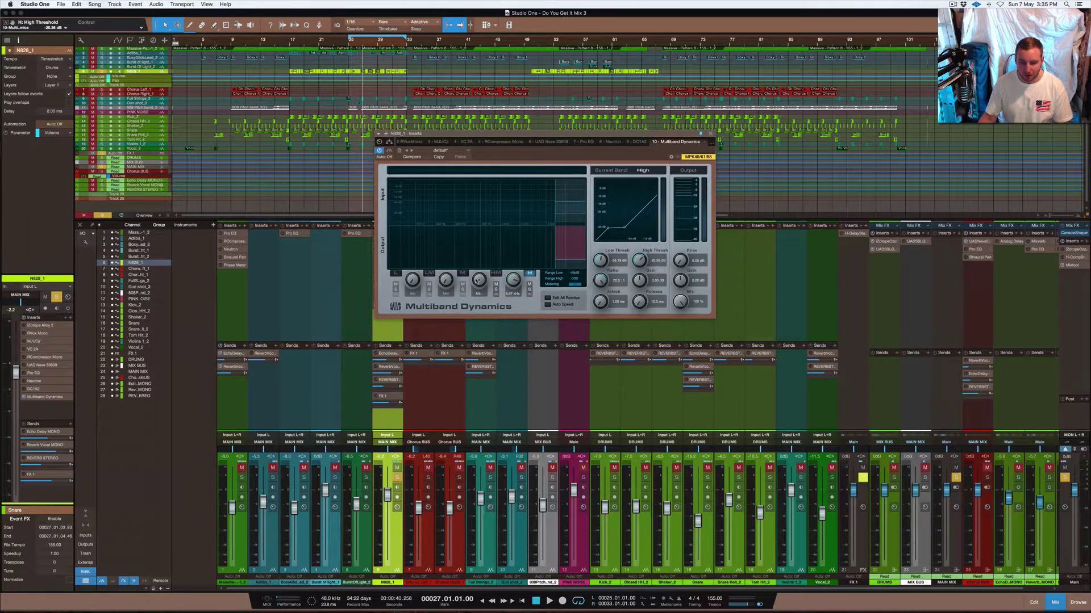
drag(482, 281, 448, 236)
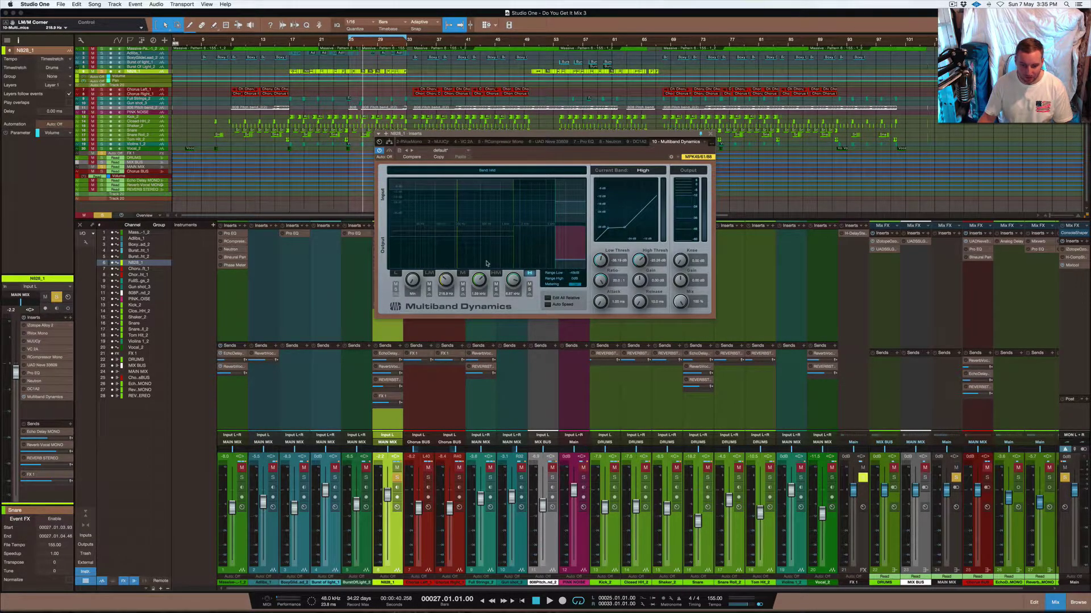
click(435, 247)
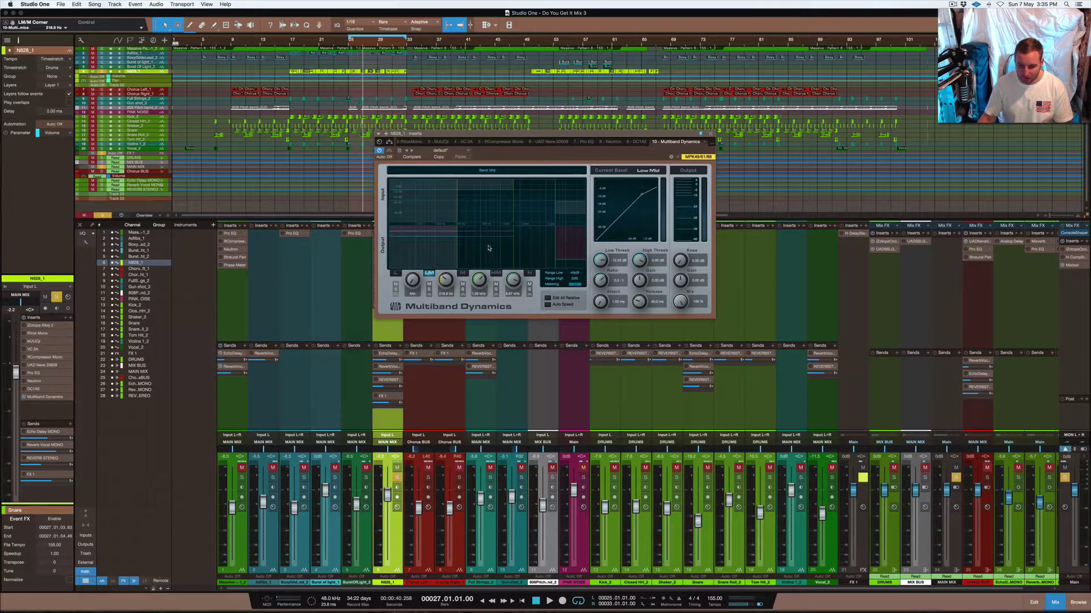
click(489, 248)
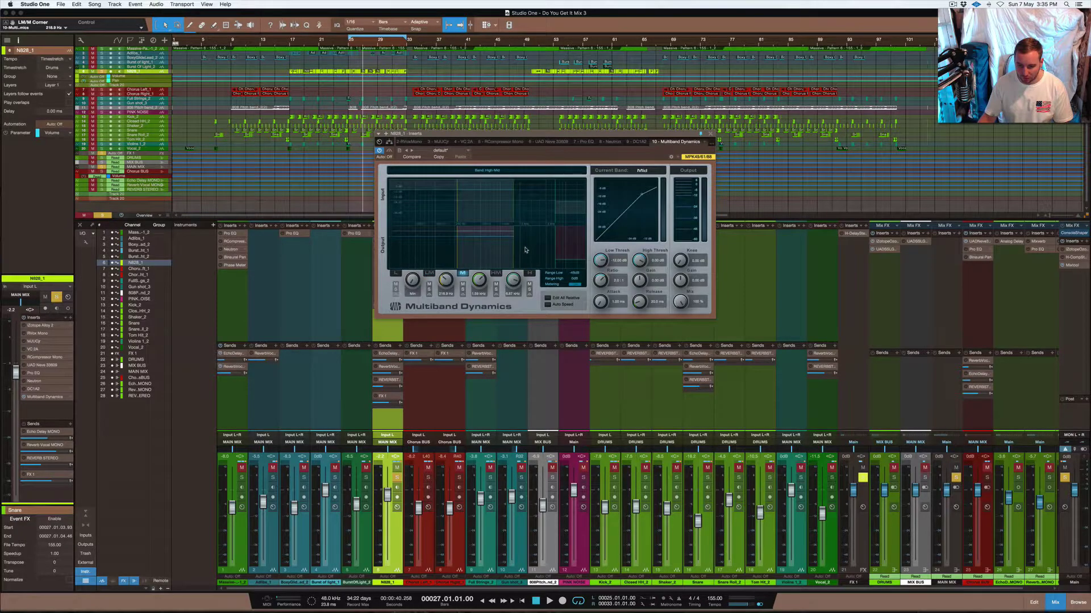
click(443, 248)
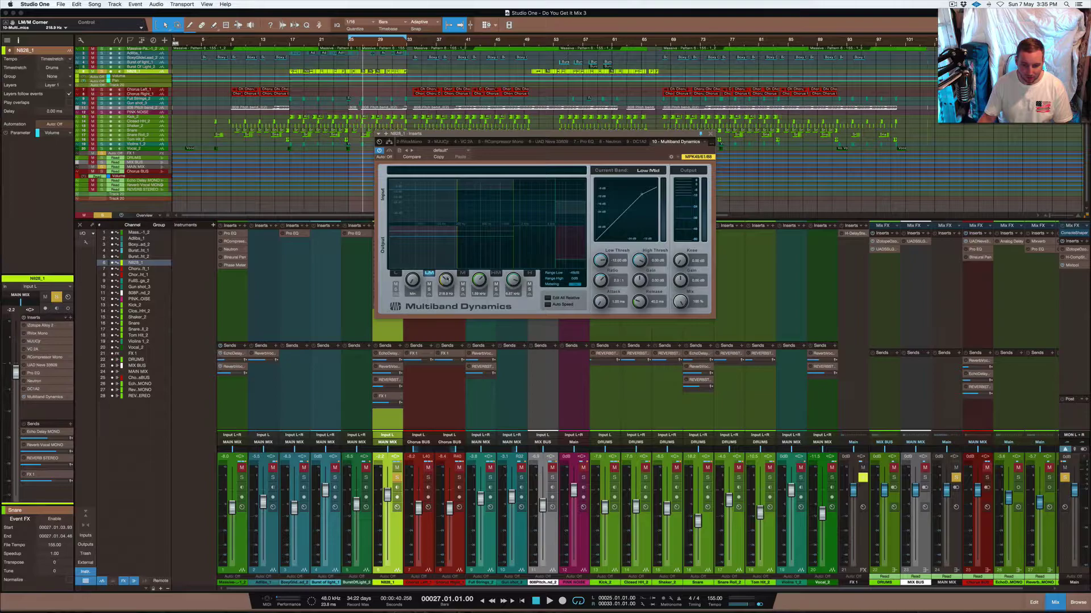
Step: Return the LM/M and M/HM crossovers to minimum and select the High band
drag(444, 278, 444, 319)
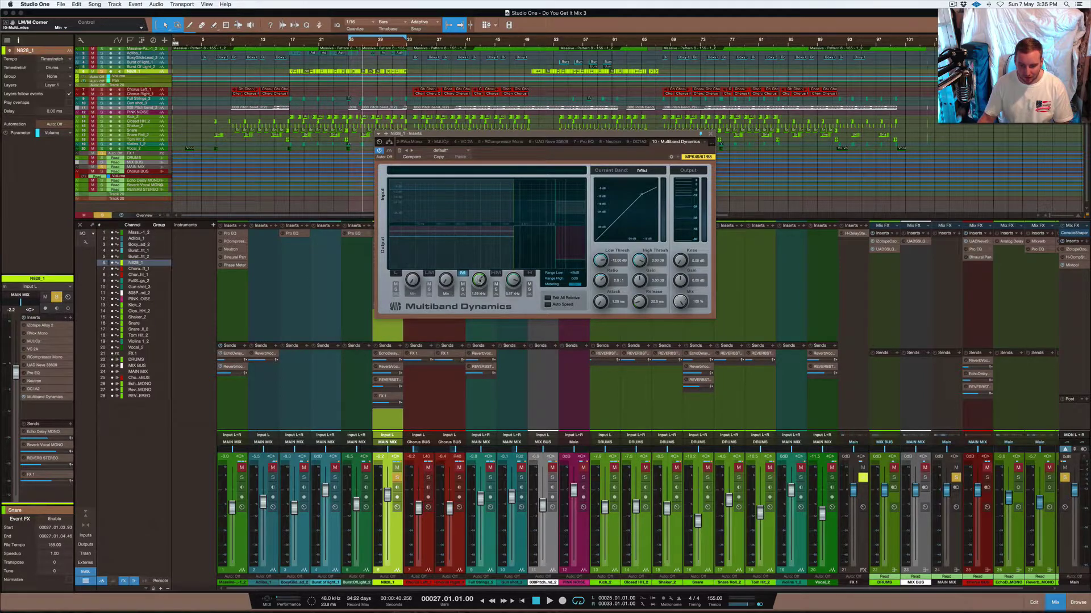
drag(479, 279, 480, 319)
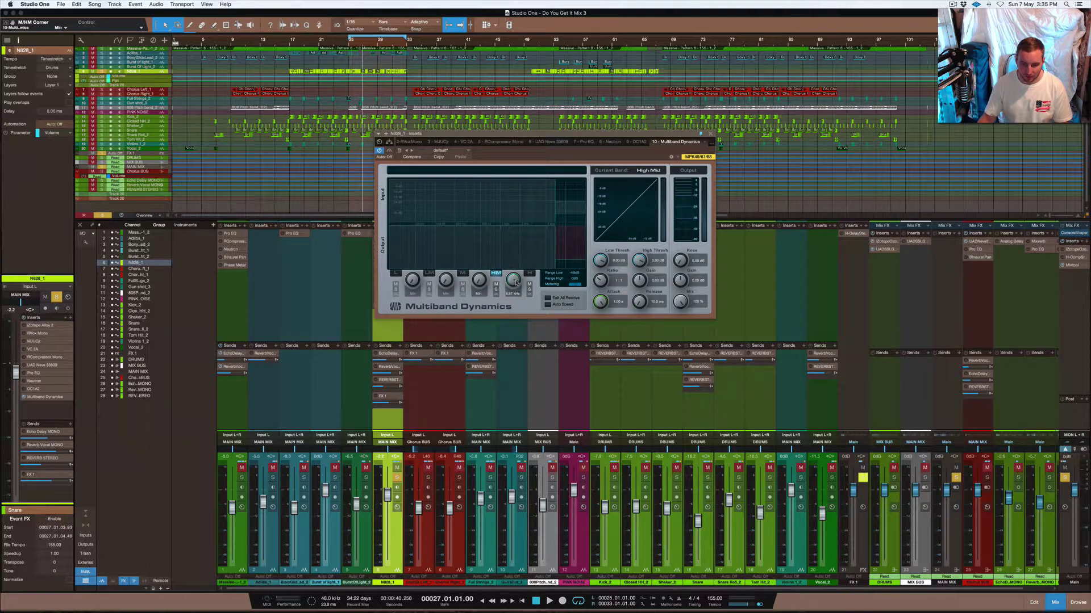
click(530, 274)
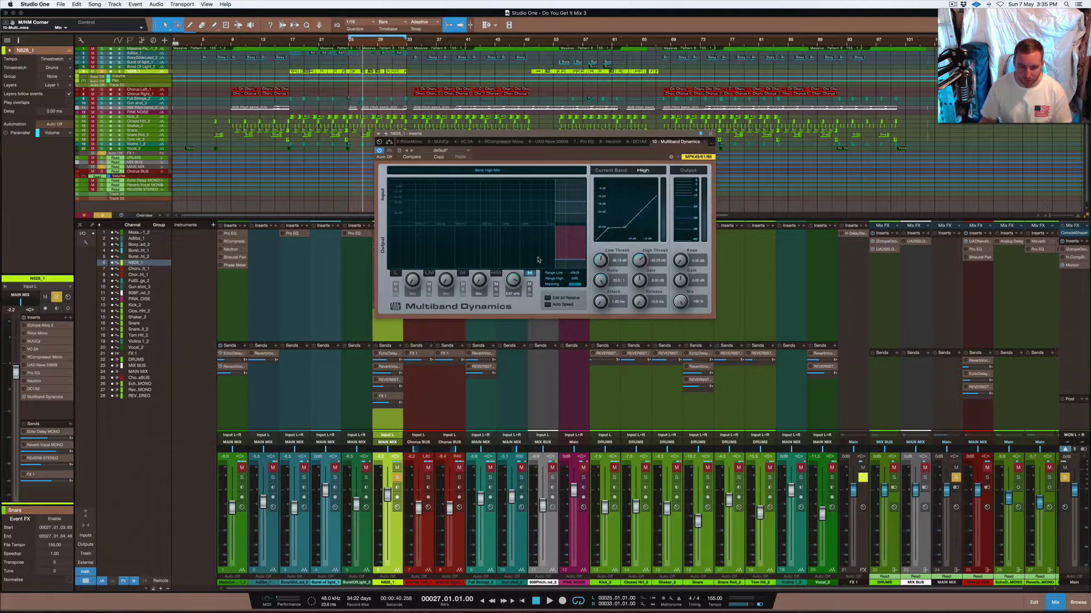
Step: Move the playhead to bar 25, try the High band at a 1:1 ratio, and set its ratio back to 20:1
click(350, 43)
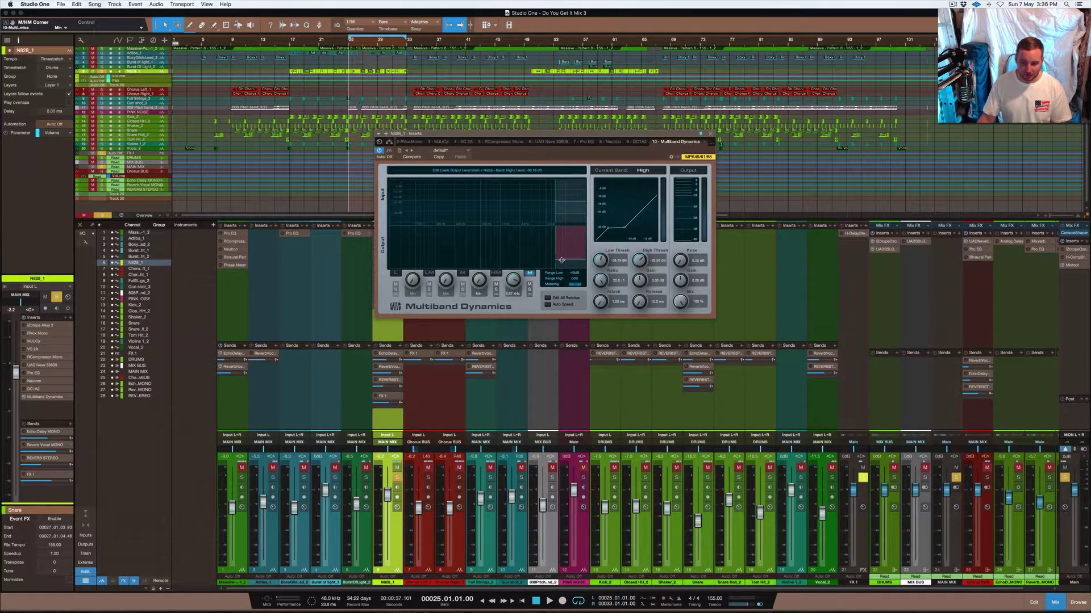
mouse_move(563, 258)
mouse_down()
mouse_move(566, 236)
mouse_move(566, 248)
mouse_up()
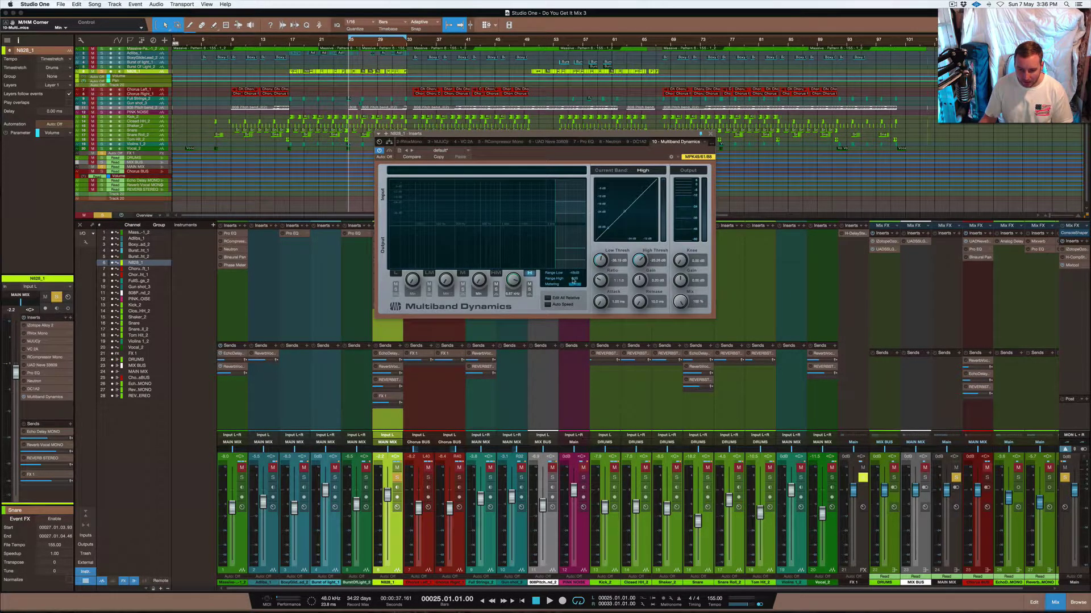
mouse_move(572, 246)
mouse_down()
mouse_move(572, 235)
mouse_move(571, 261)
mouse_up()
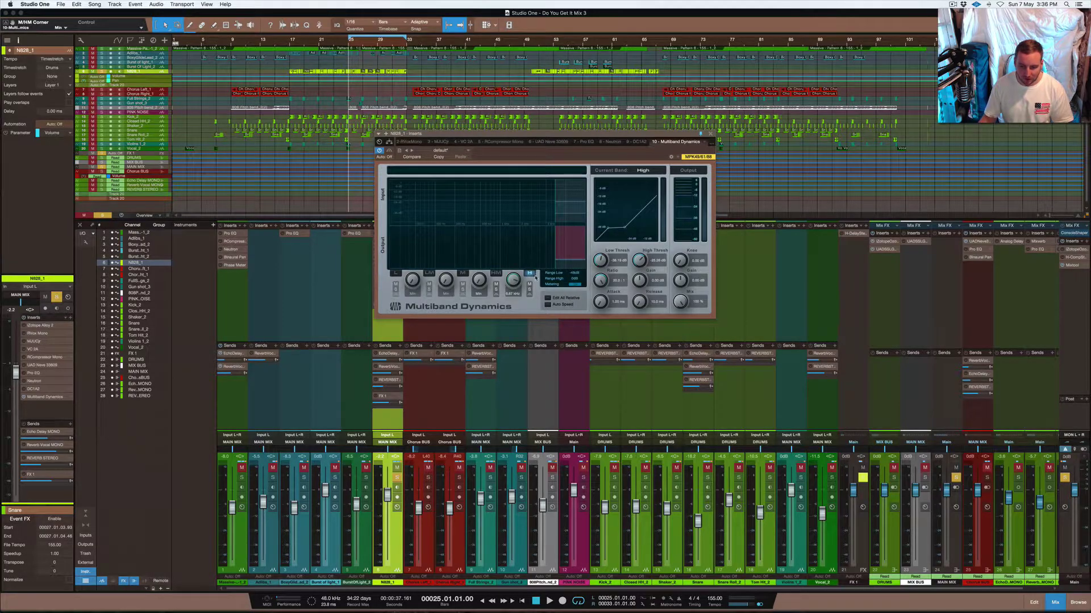
Step: Raise the crossover below the High band and keep the band's release at 10 ms
scroll(514, 280, up, 2)
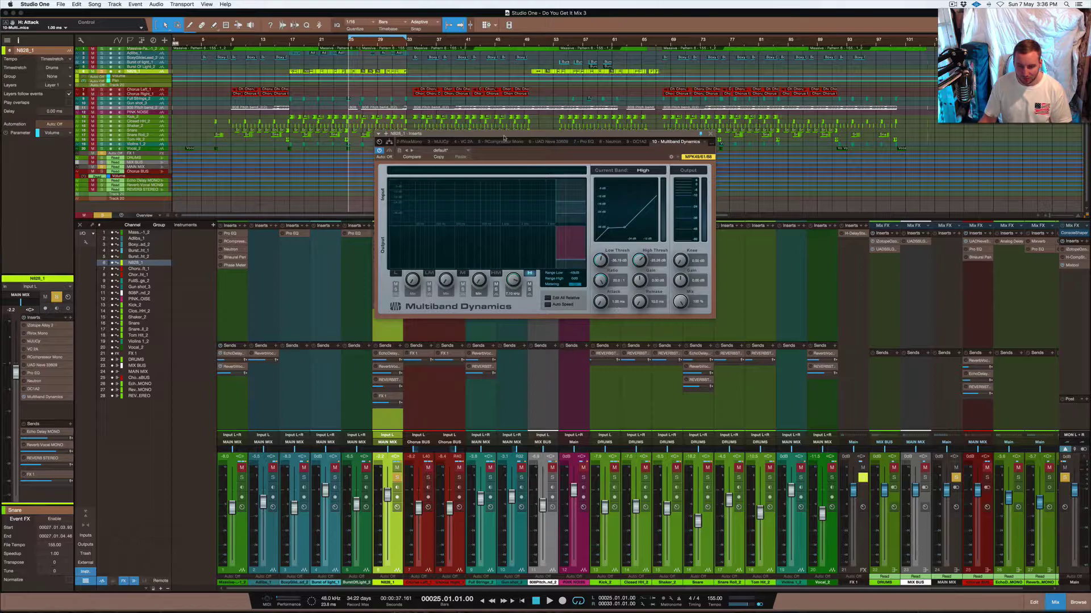
drag(522, 132, 520, 105)
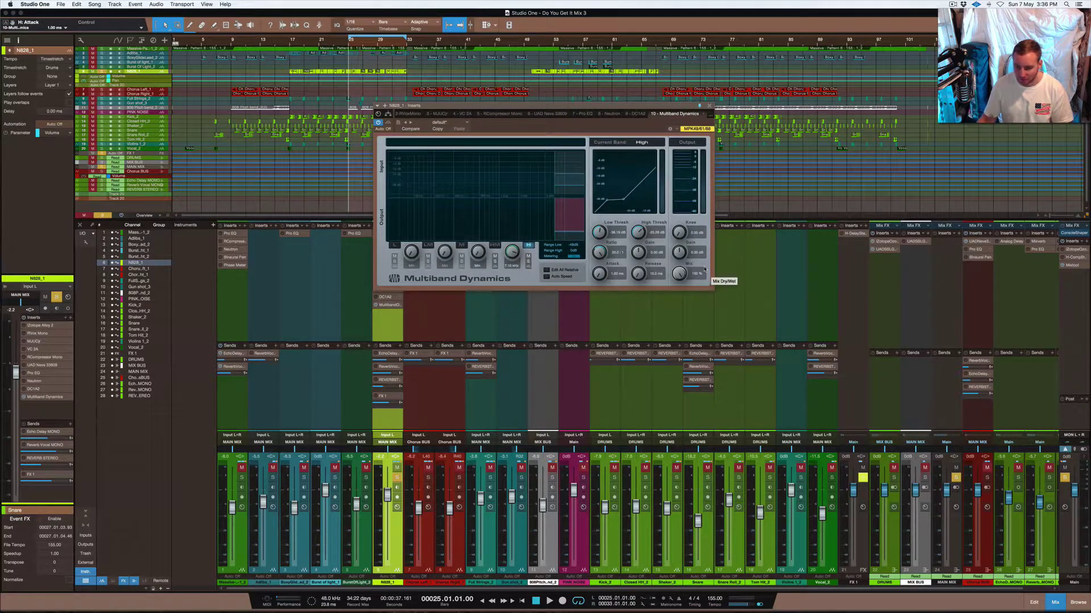
drag(657, 273, 640, 288)
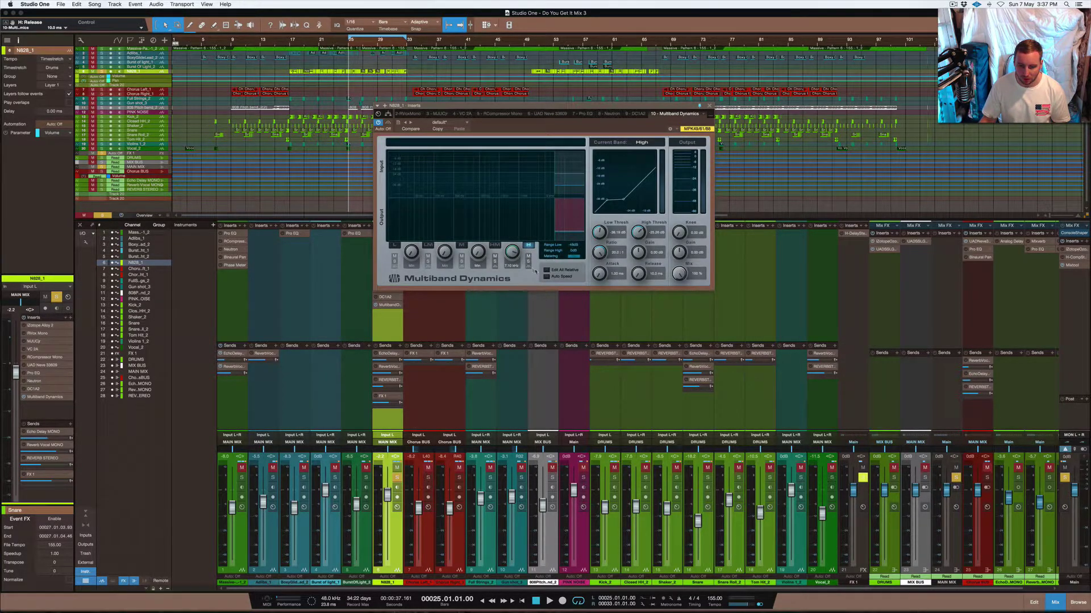
Step: Solo the High band with High Mid muted, and set the High band's low threshold to -34.41 dB
click(528, 262)
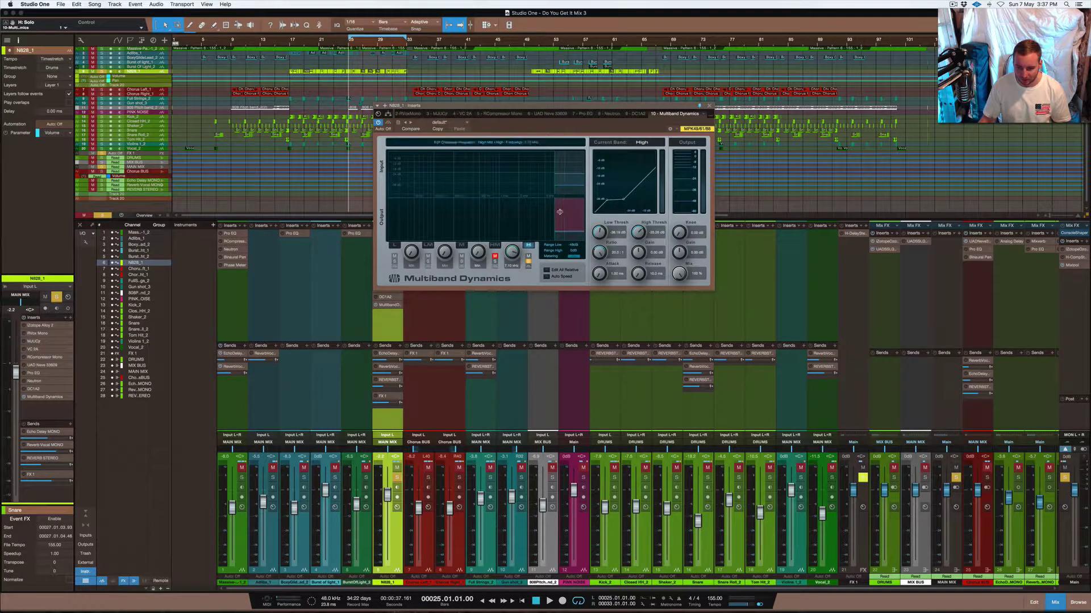
drag(556, 215, 605, 228)
click(527, 245)
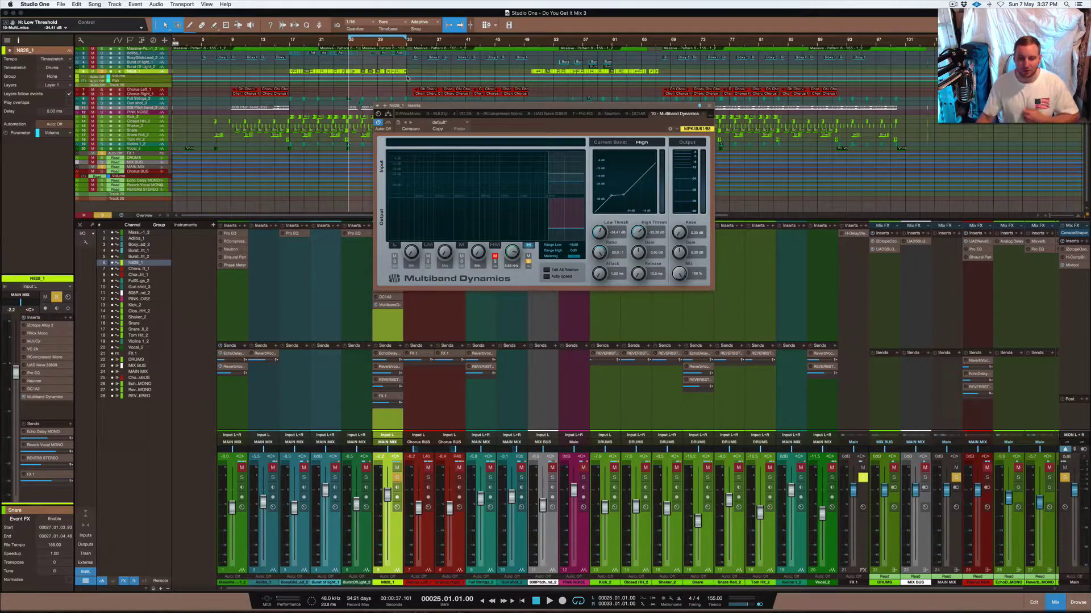
Step: Bypass Multiband Dynamics, play the looped section from bar 25 without it, and reactivate the plug-in
click(378, 123)
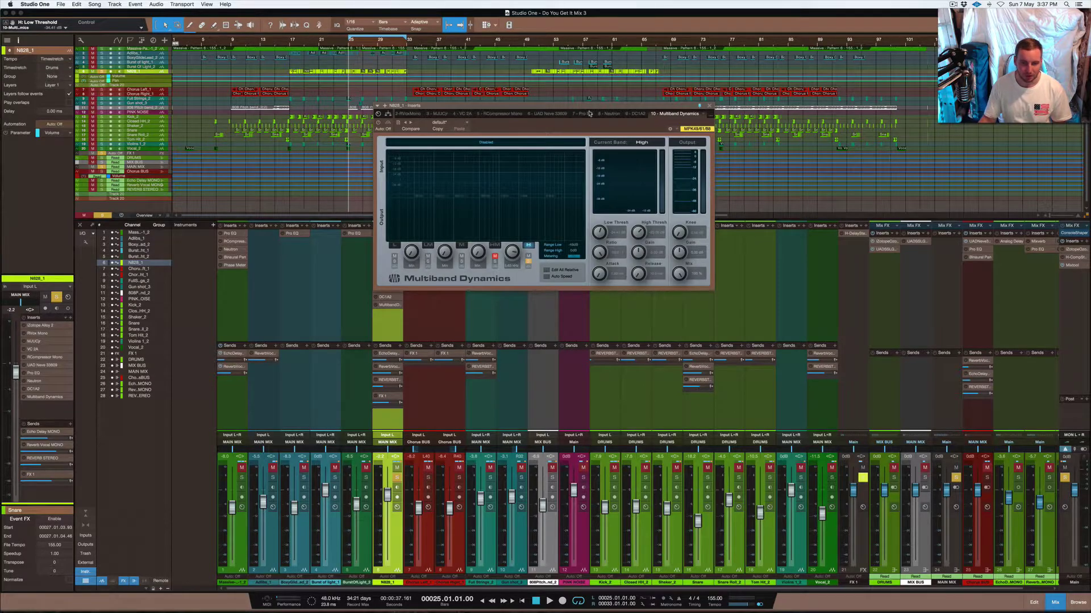
key(space)
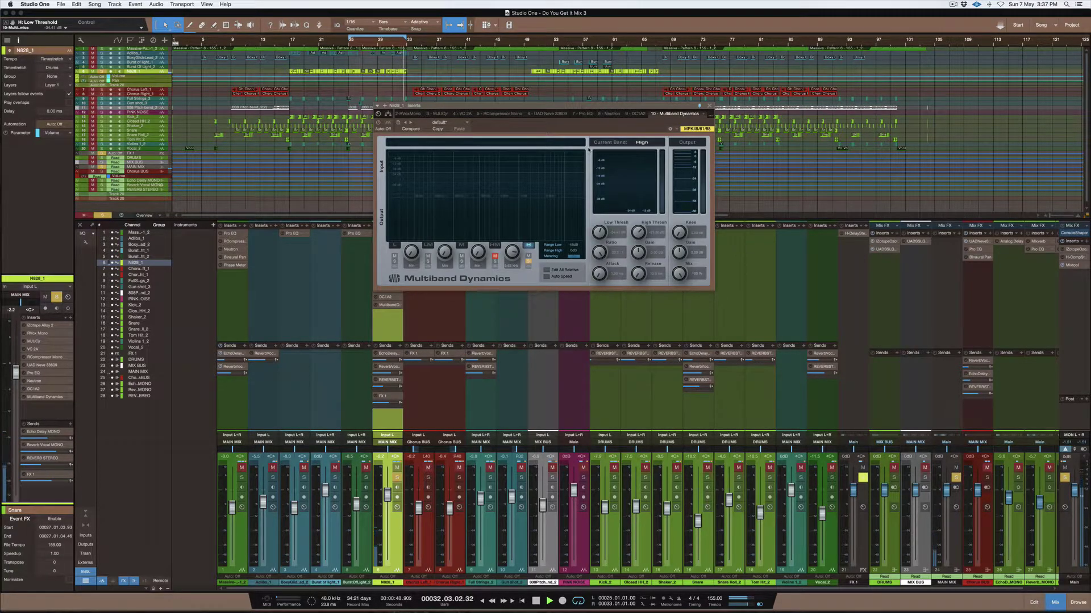
key(space)
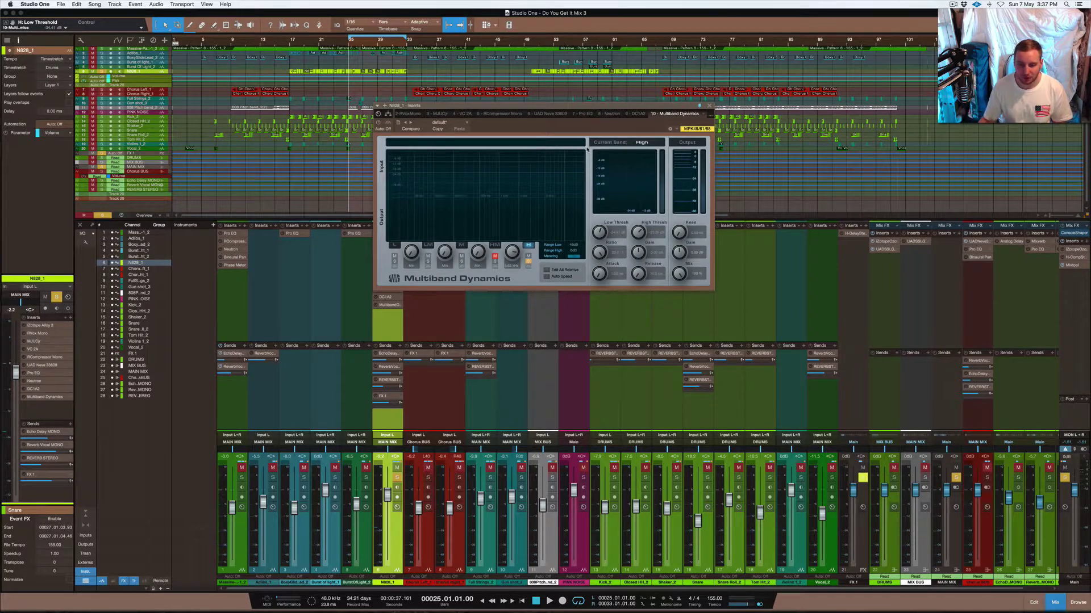
mouse_move(510, 109)
mouse_down()
mouse_move(637, 139)
mouse_move(588, 139)
mouse_move(505, 113)
mouse_move(606, 161)
mouse_move(506, 118)
mouse_up()
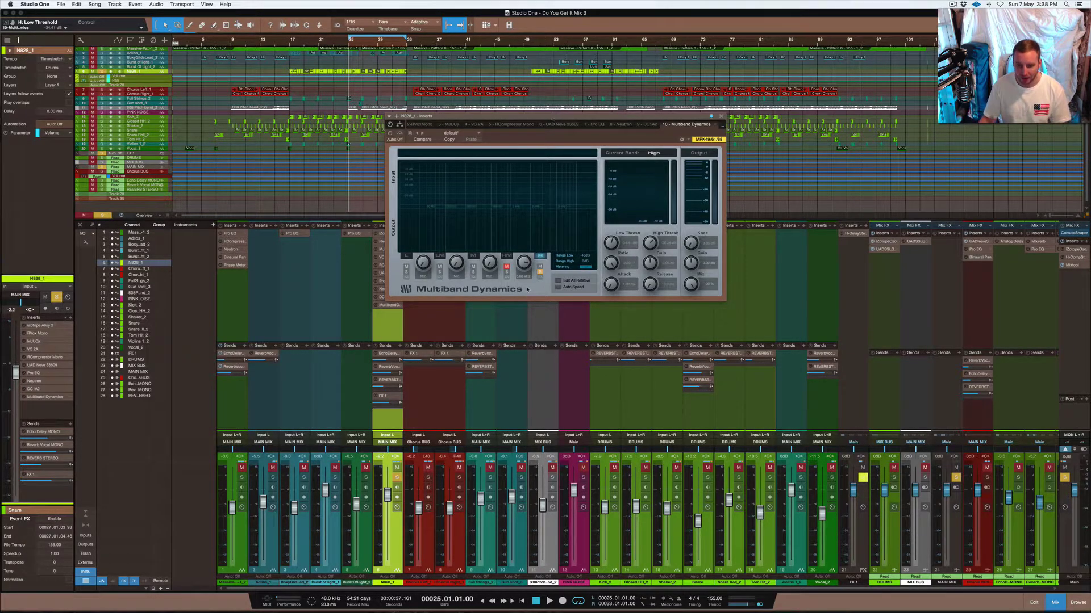
click(390, 133)
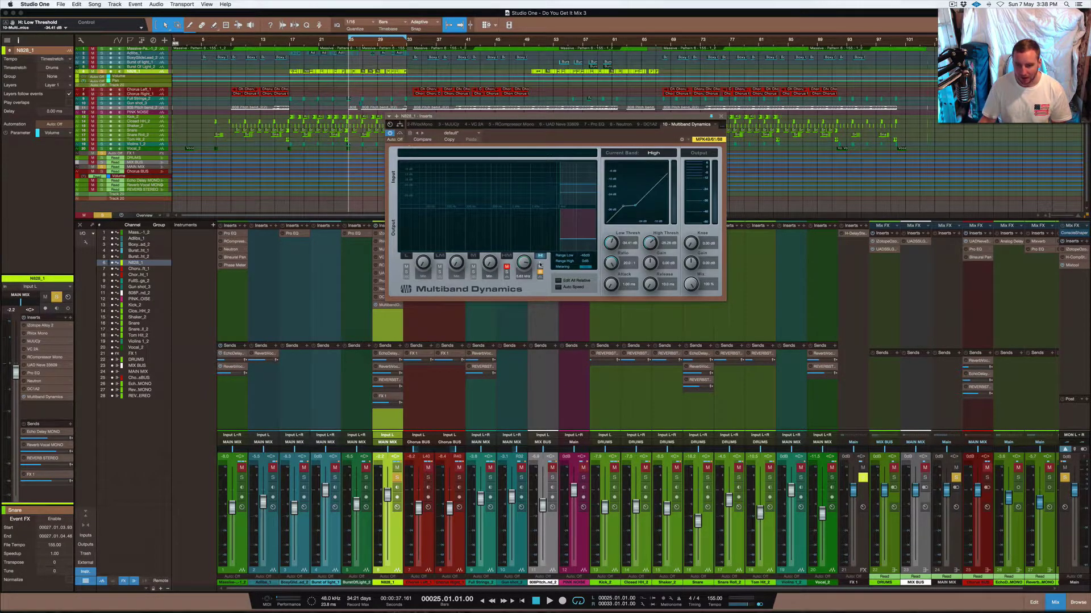
Step: Sweep the crossover between High Mid and High, settling at 6.44 kHz, and set the low threshold to -27.93 dB
drag(527, 265, 526, 244)
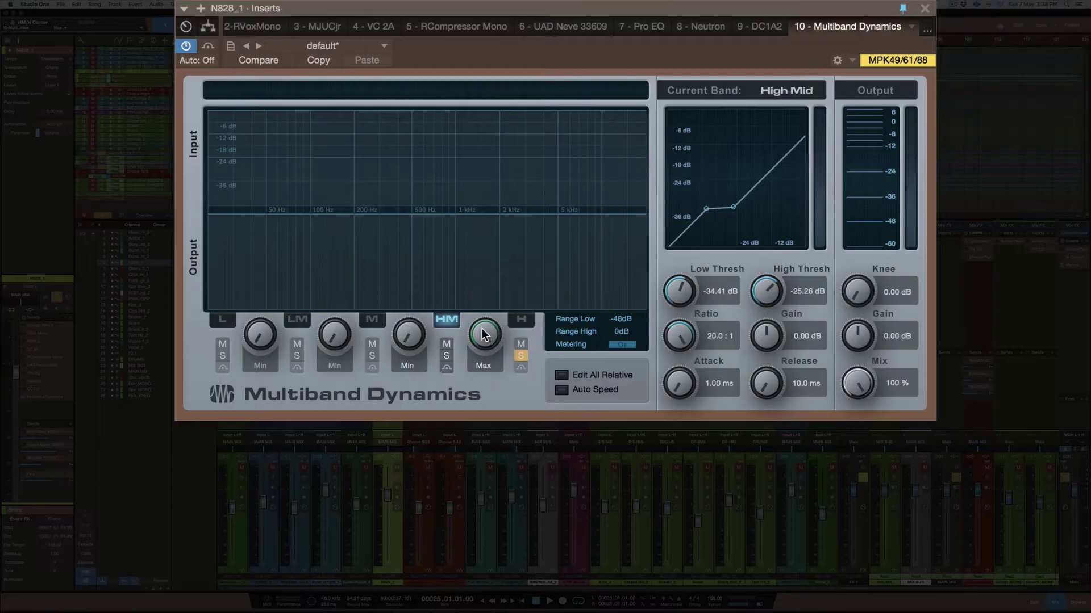
drag(482, 333, 481, 350)
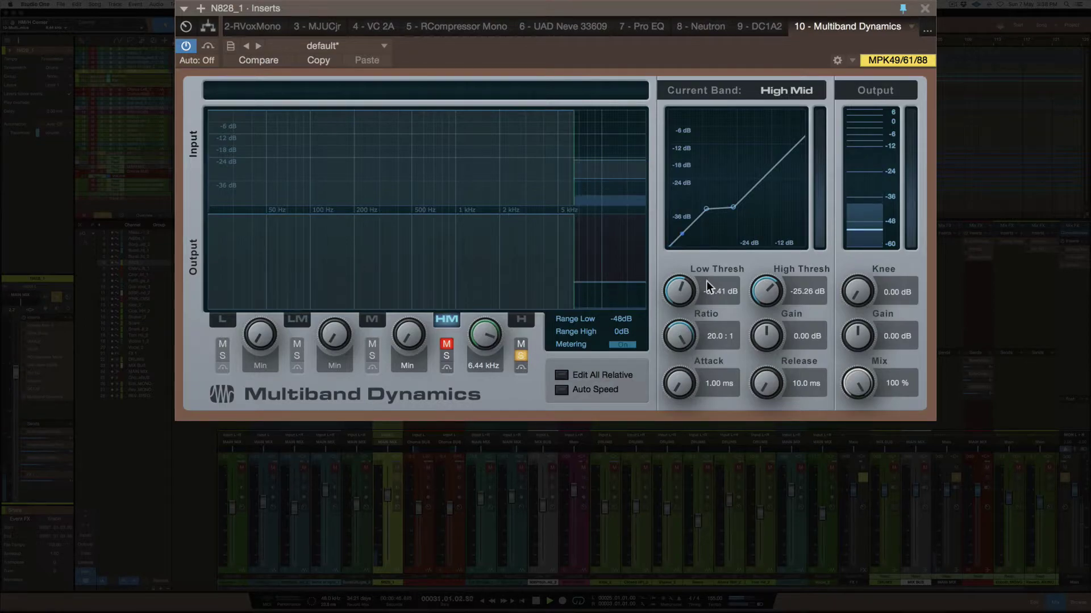
drag(679, 292, 679, 277)
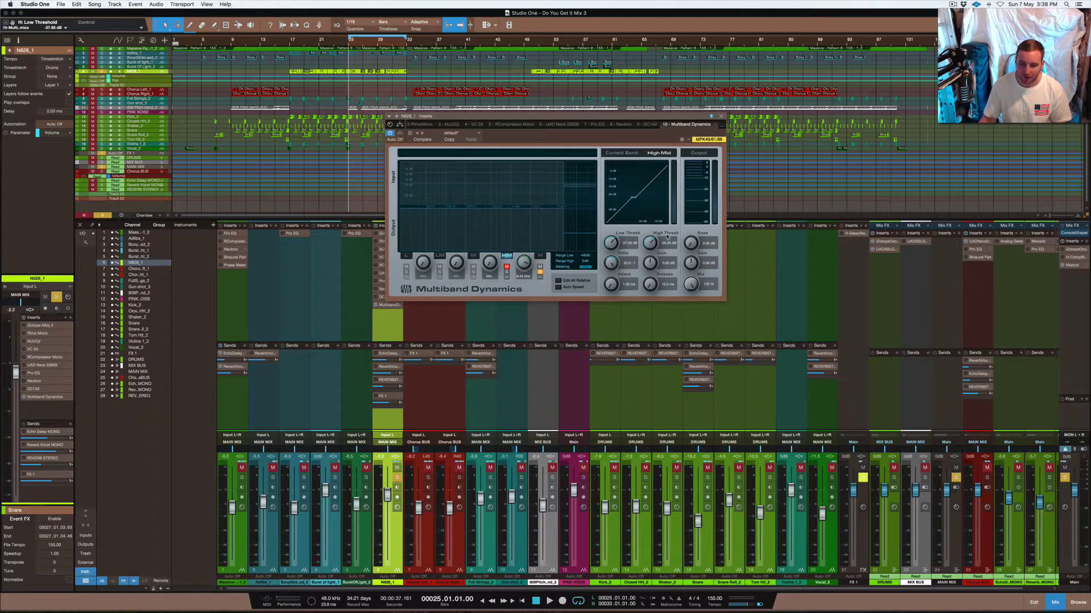
Step: Set the high threshold to 12 dB and lower the low threshold to -35.98 dB
drag(650, 242, 649, 216)
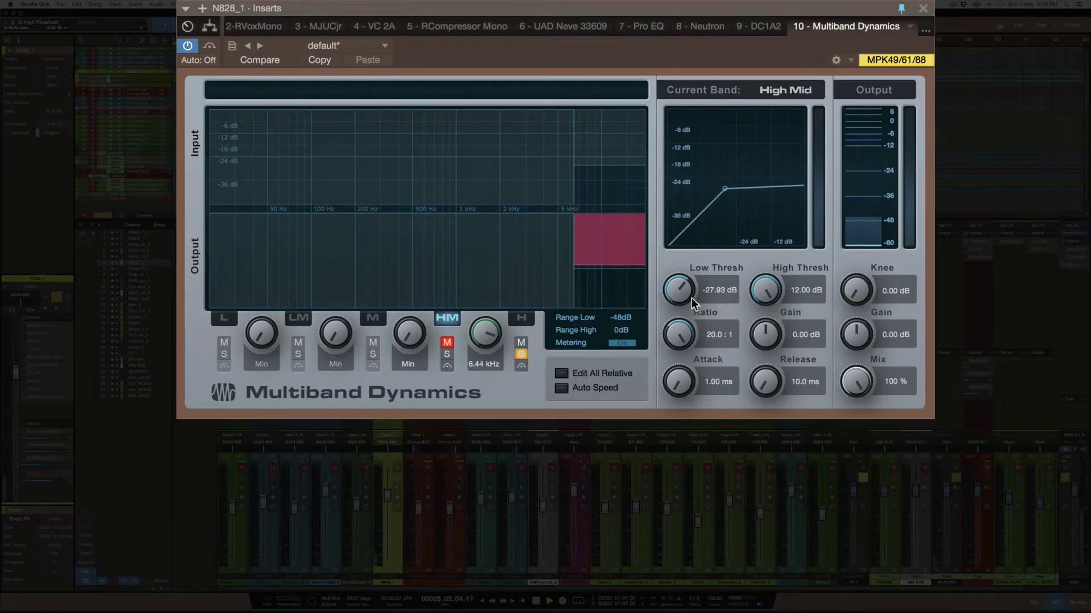
drag(615, 242, 615, 243)
drag(682, 292, 675, 417)
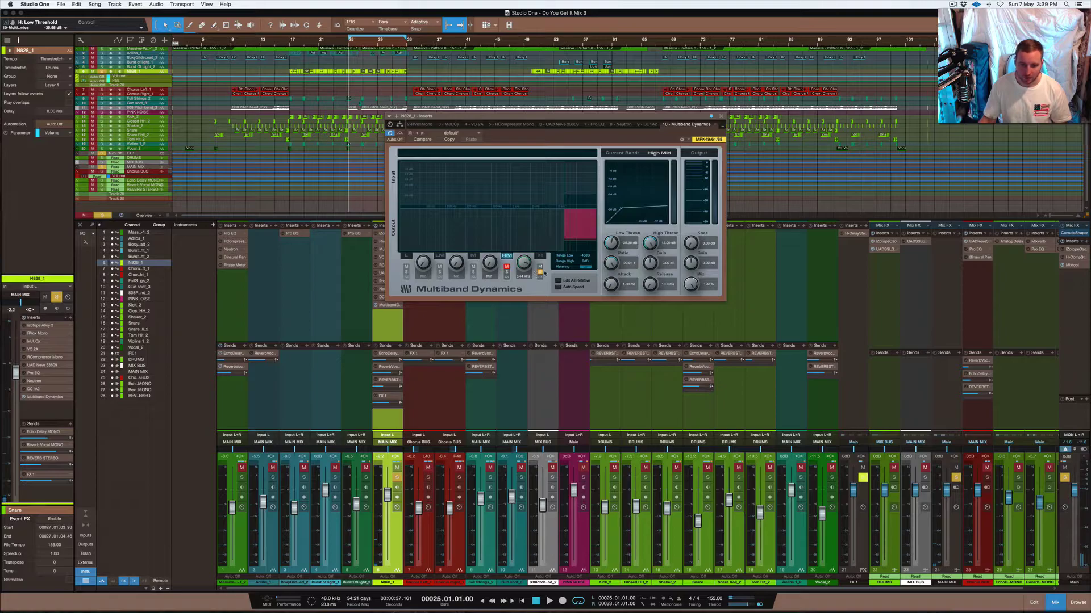
click(528, 123)
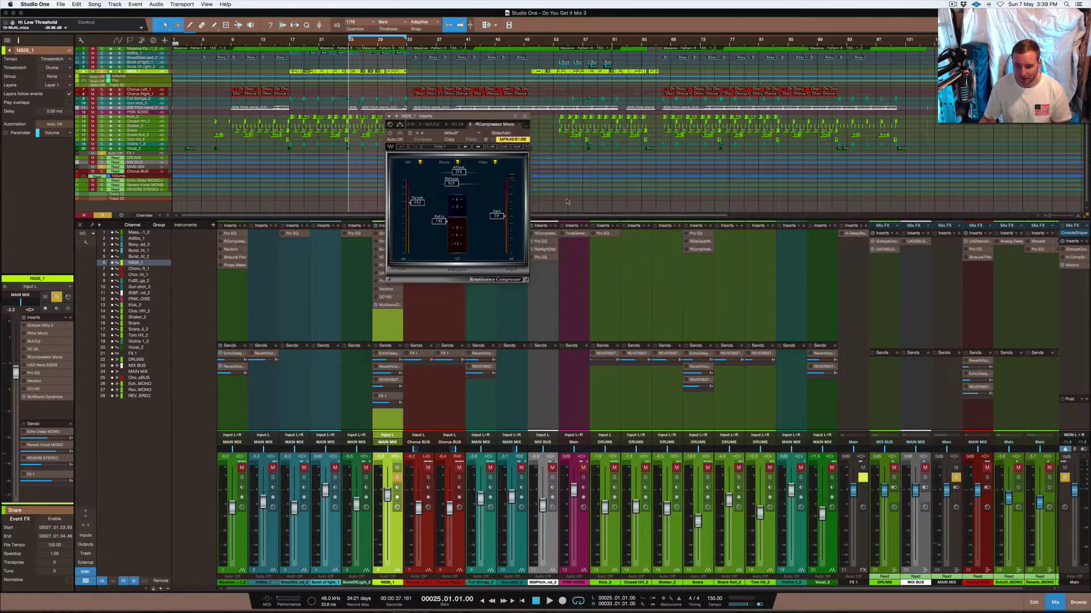
click(526, 117)
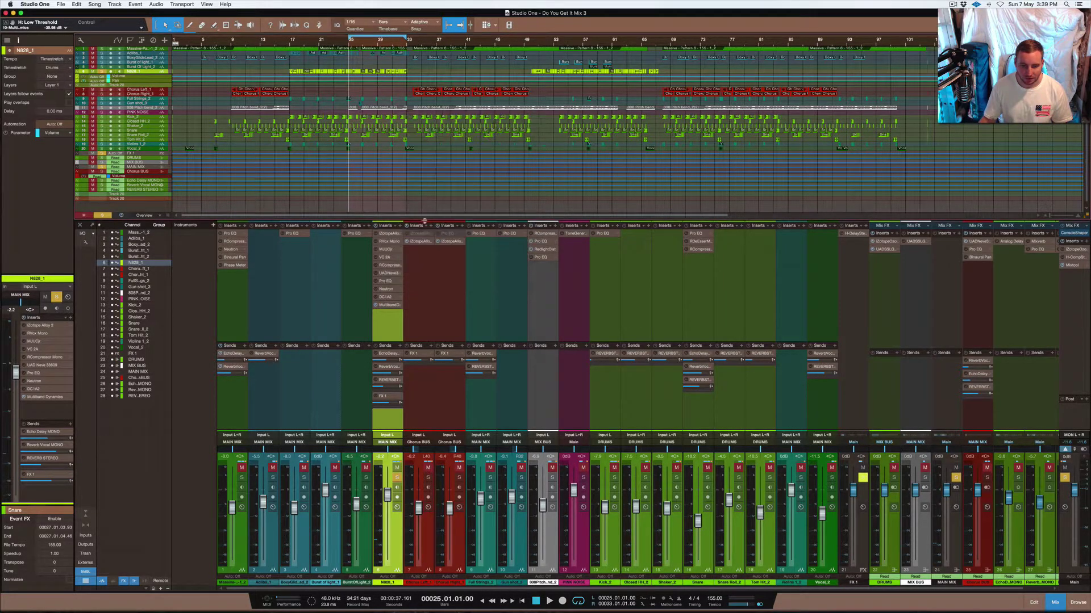
click(388, 306)
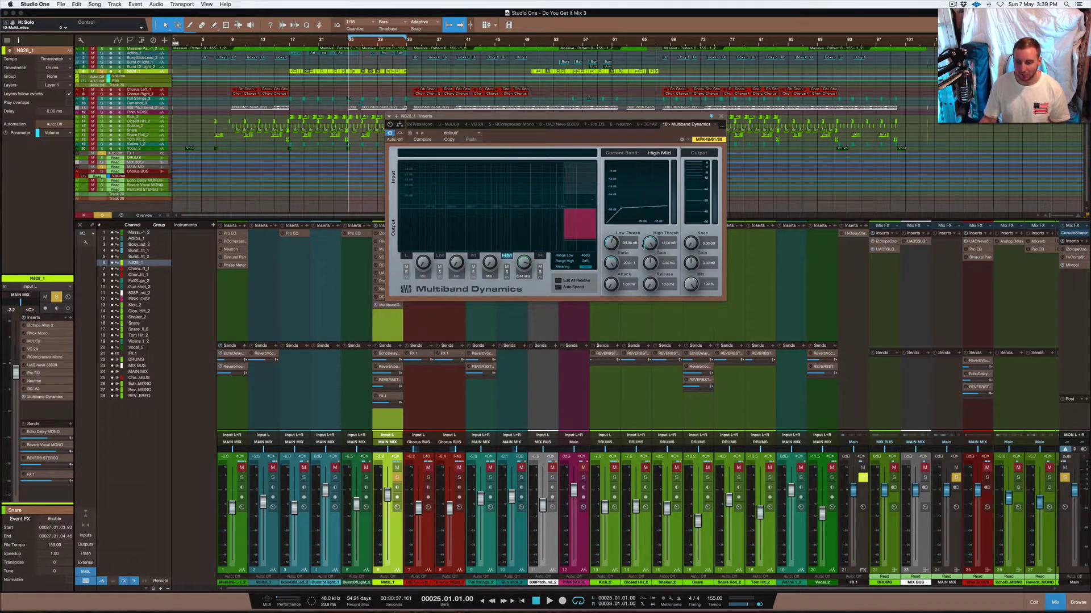
Step: Play the looped section and fine-tune the low threshold to -35.38 dB while listening
key(space)
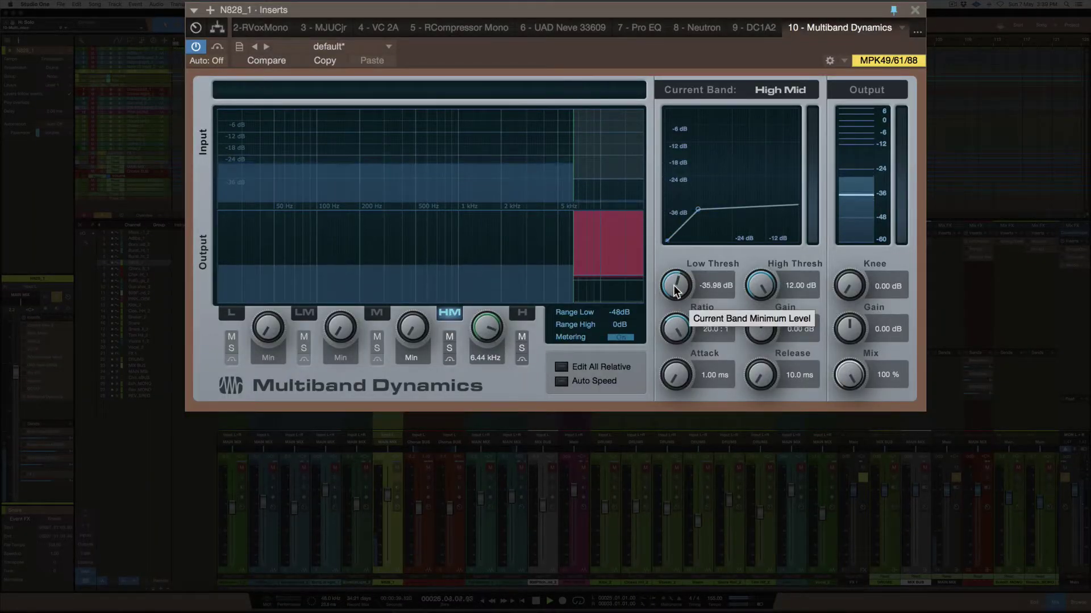
drag(675, 291, 674, 267)
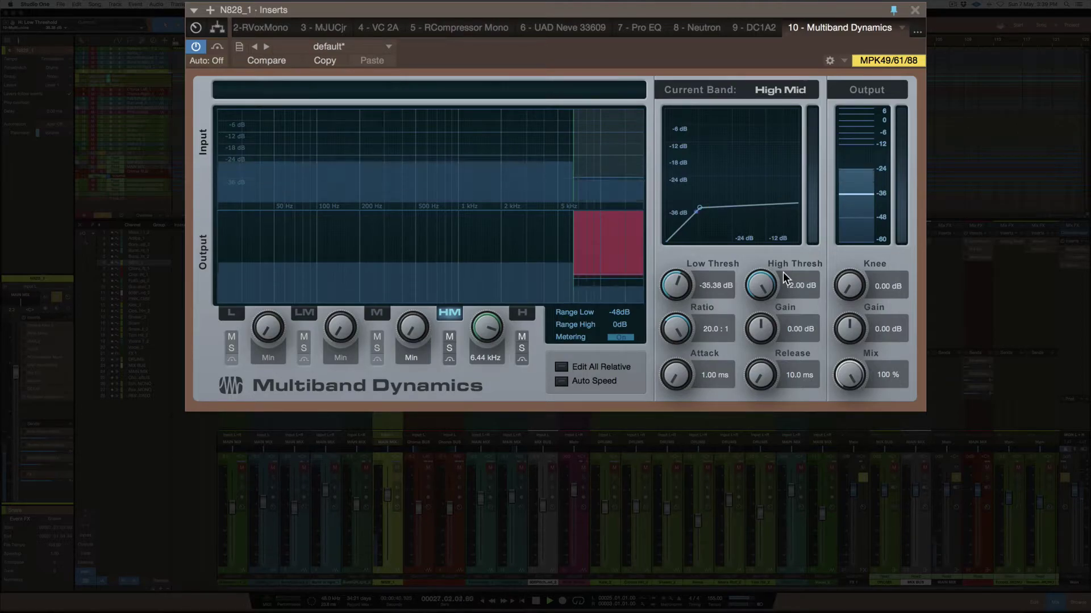
key(space)
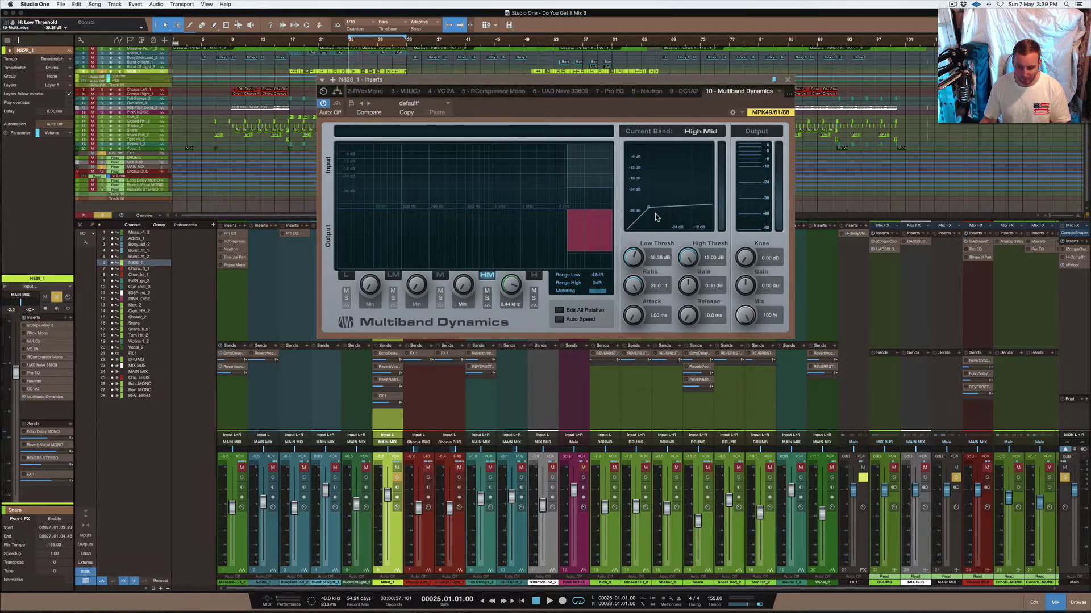
Step: Set the crossover between High Mid and High to 6.25 kHz and the low threshold to -35.52 dB
drag(512, 284, 509, 294)
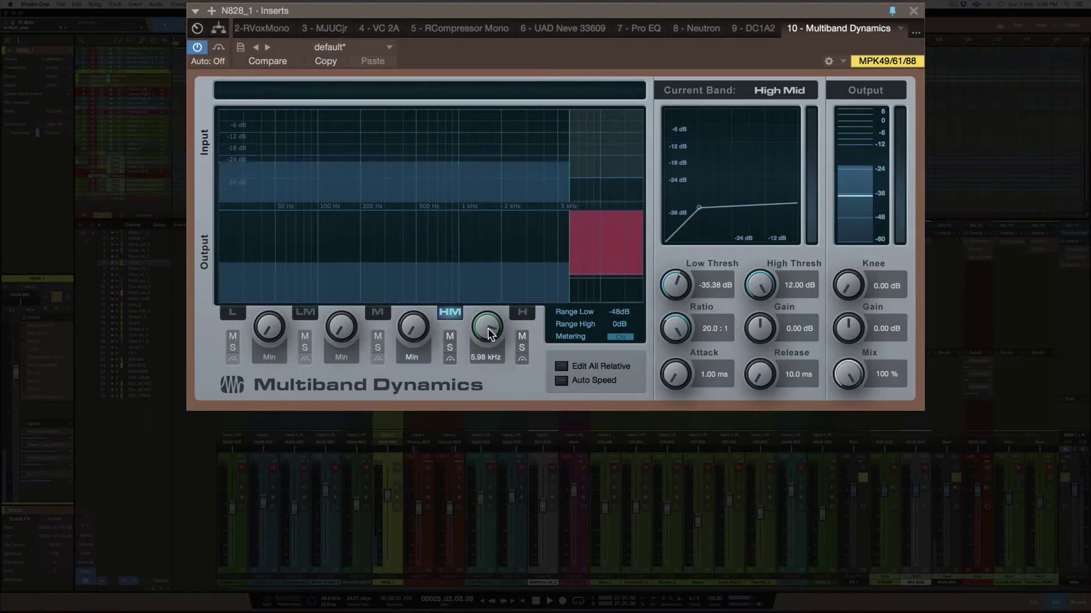
drag(496, 359, 486, 307)
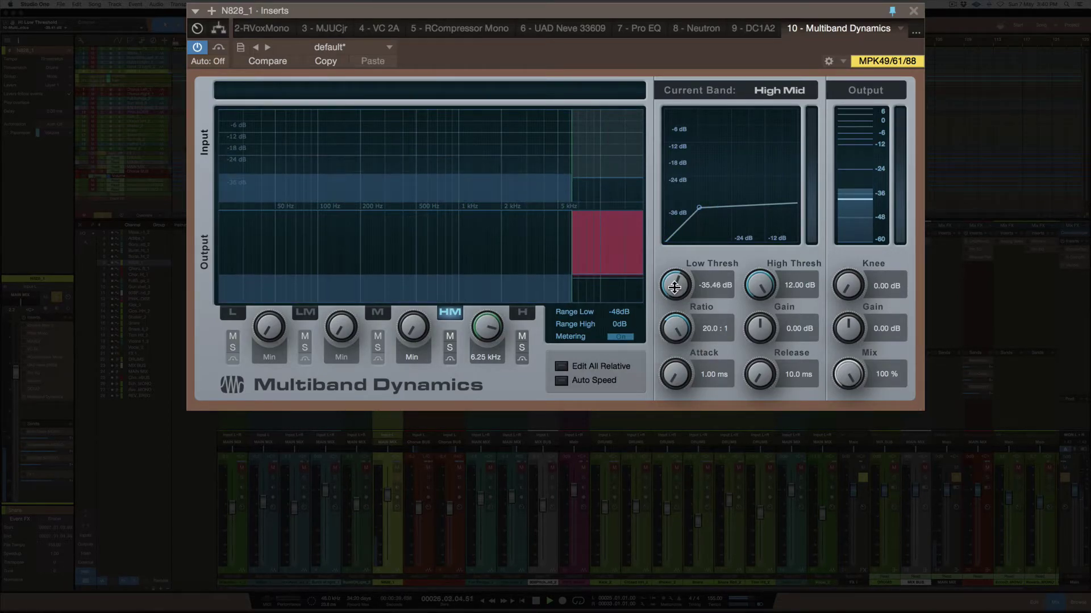
drag(674, 289, 674, 290)
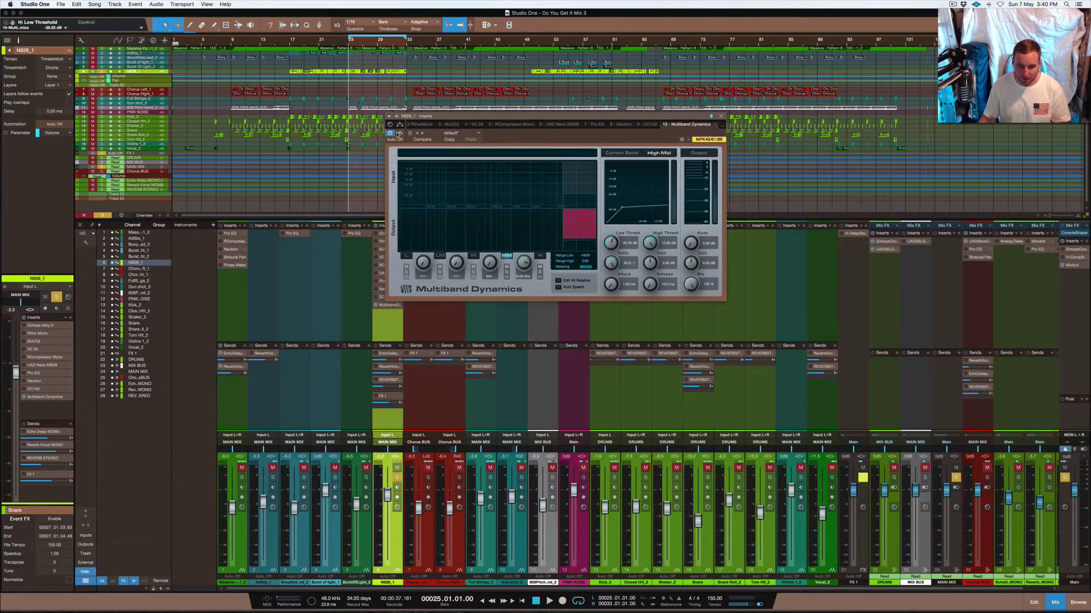
Step: Compare the track with Multiband Dynamics bypassed and active, and select the High band
click(390, 133)
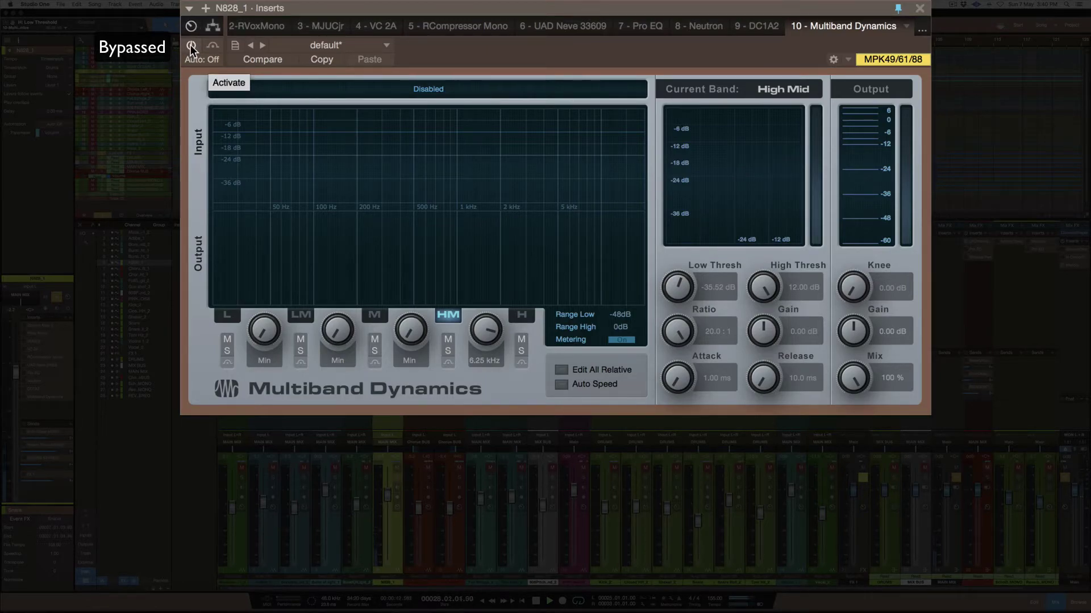
click(191, 46)
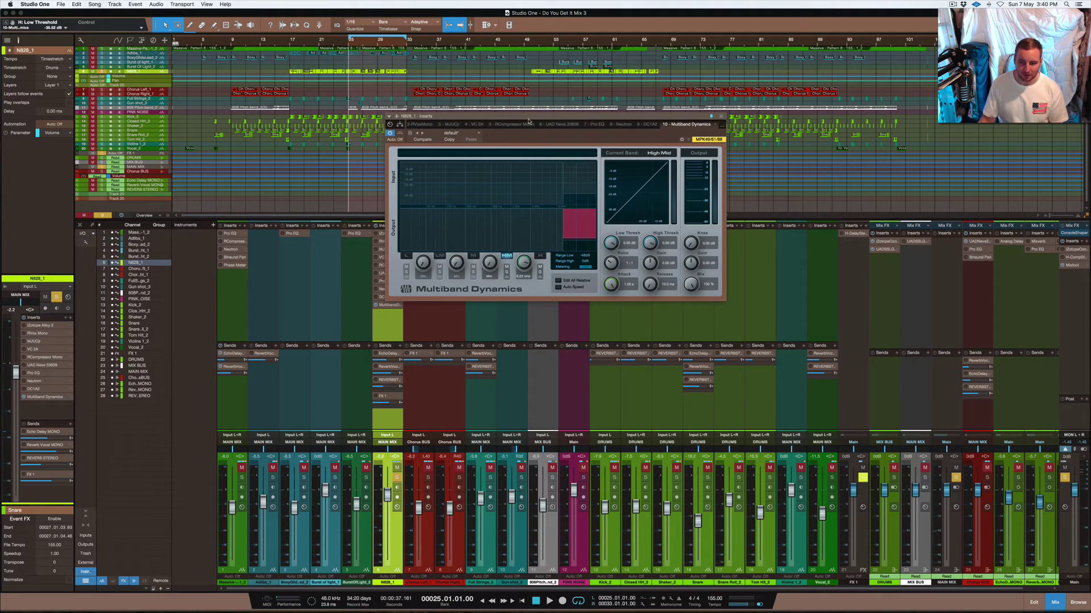
drag(534, 117, 514, 117)
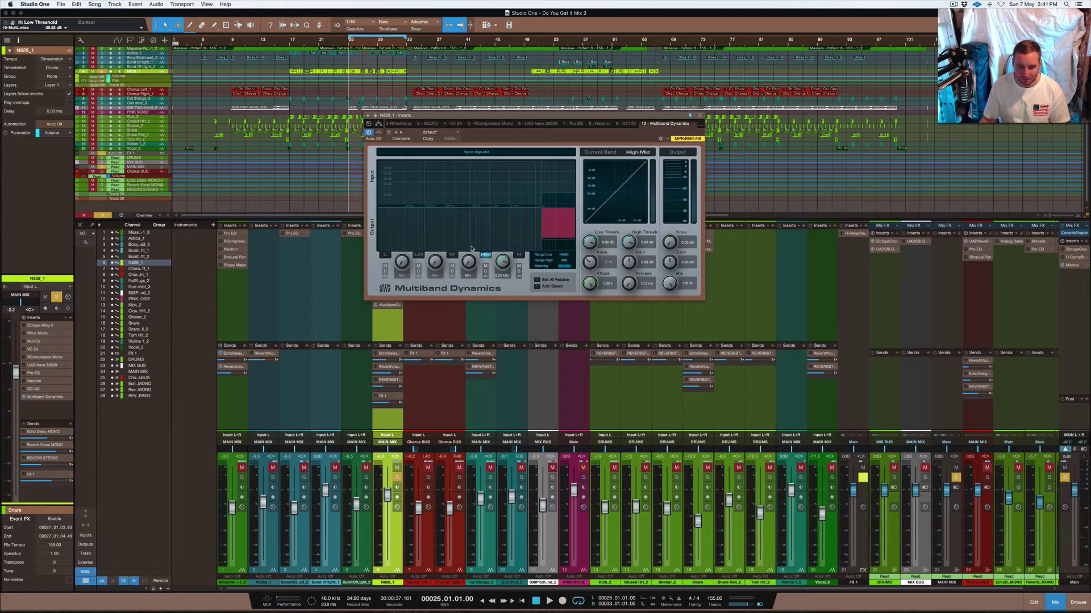
click(520, 255)
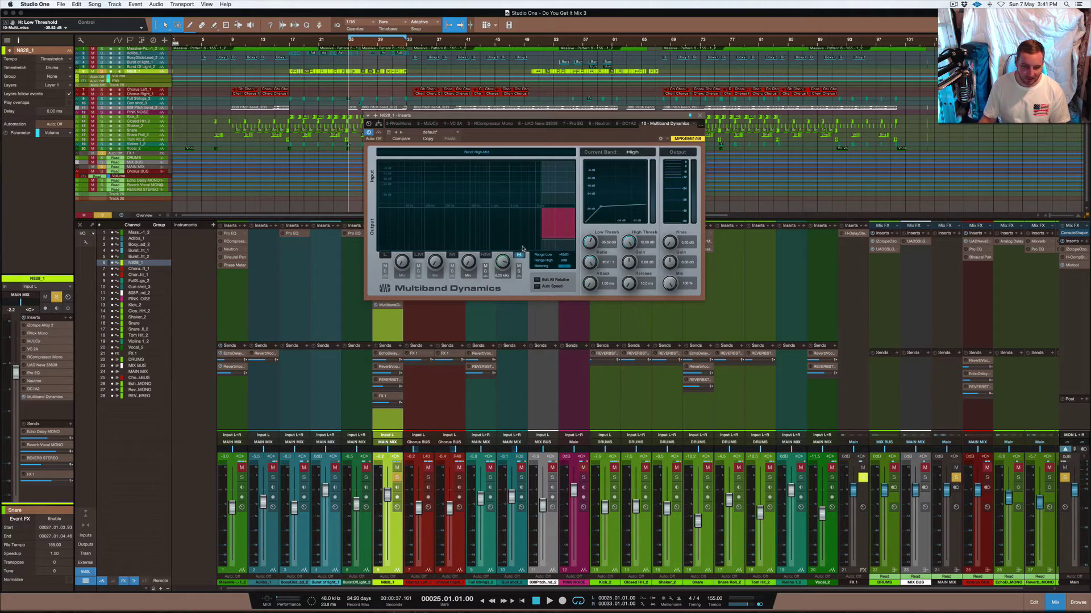